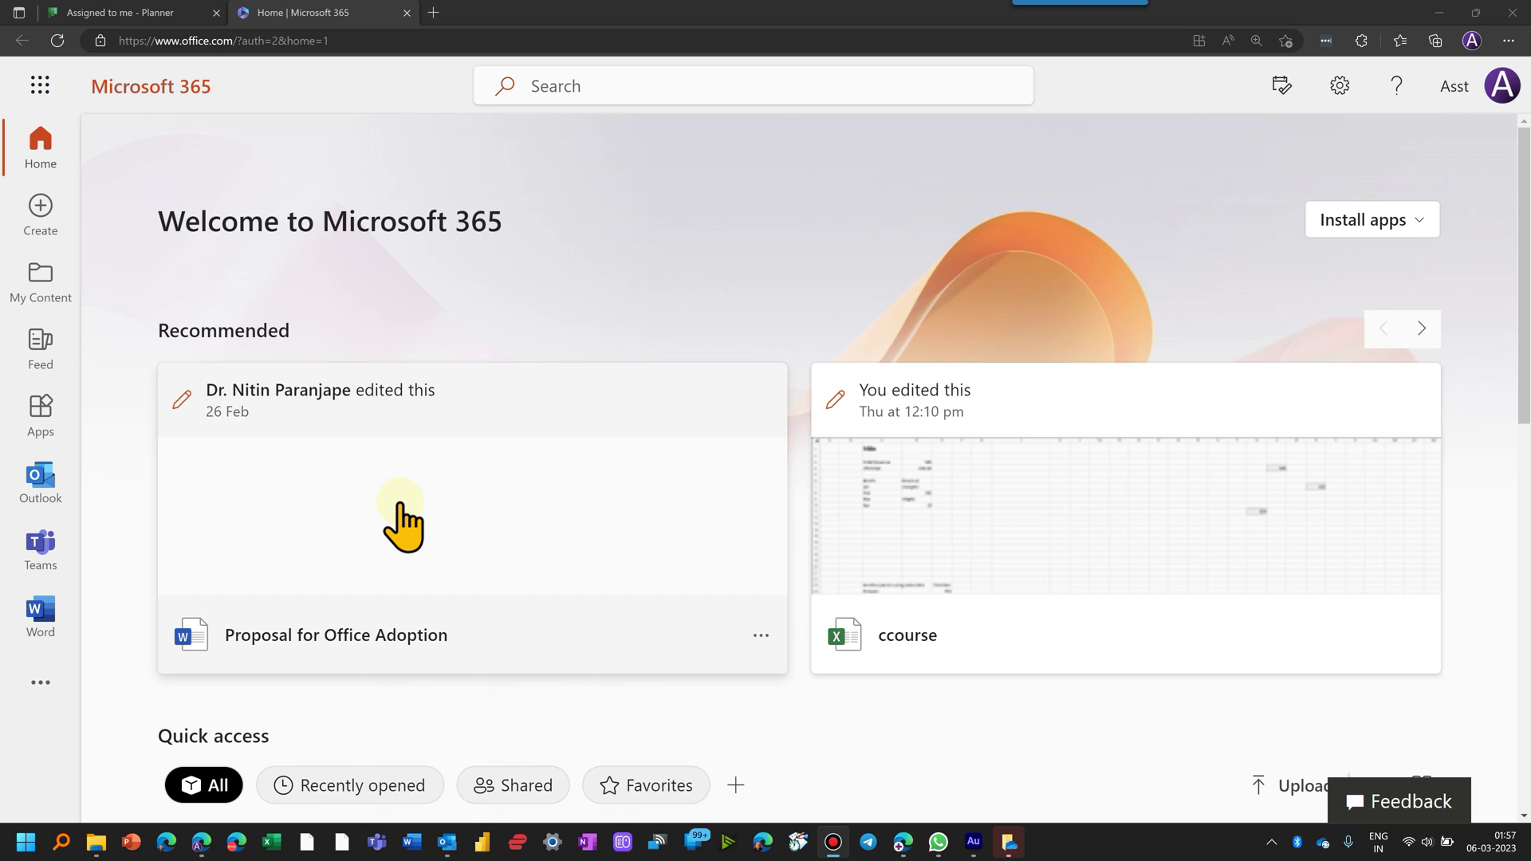
Launch Planner from the Microsoft 365 app launcher.
left_click(39, 85)
scroll(213, 347, "down", 3)
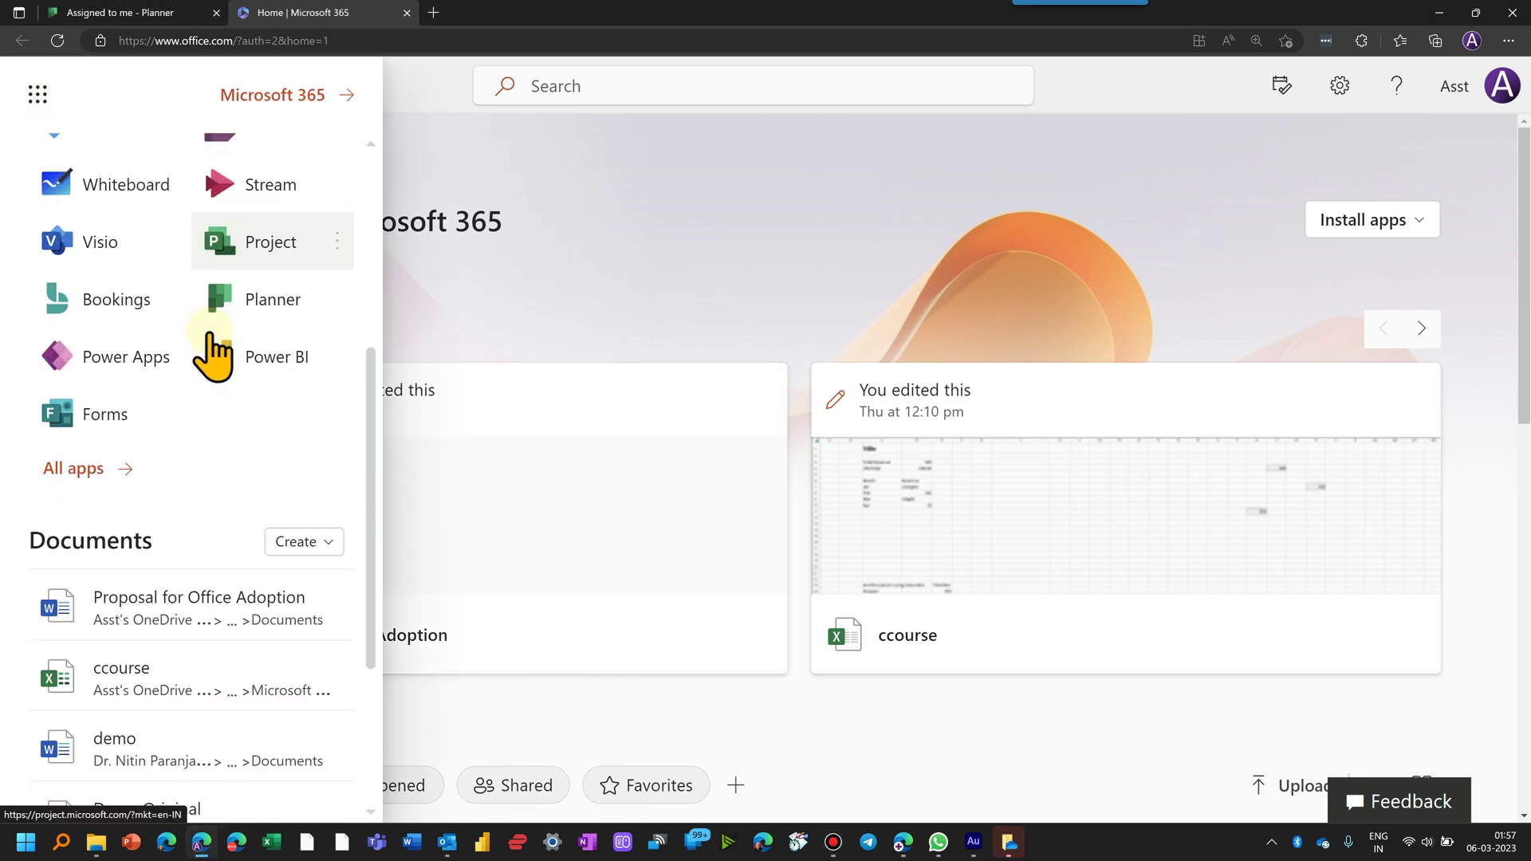
scroll(213, 347, "down", 1)
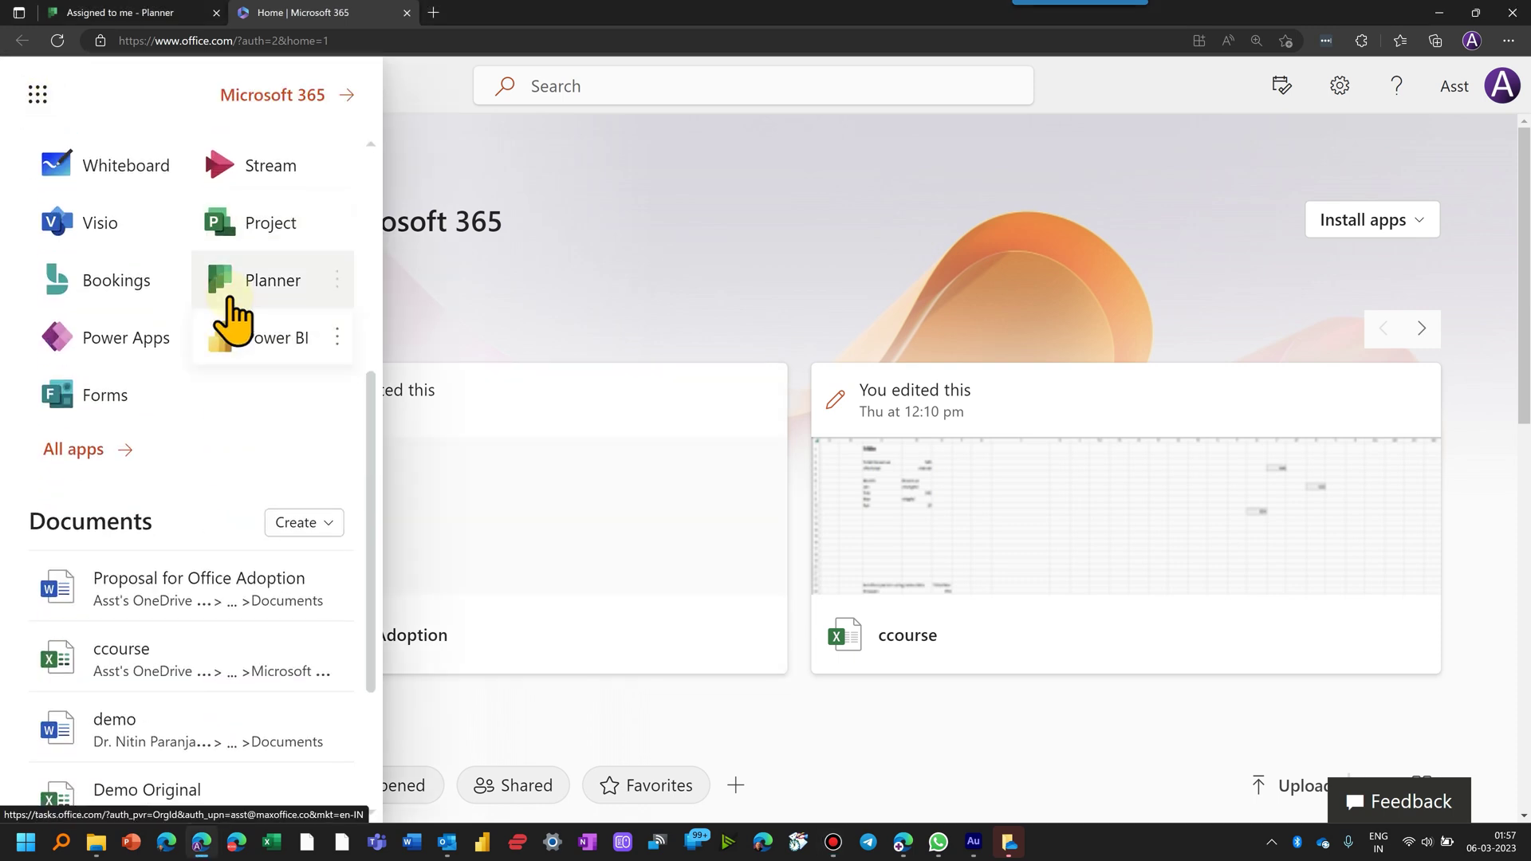
left_click(227, 299)
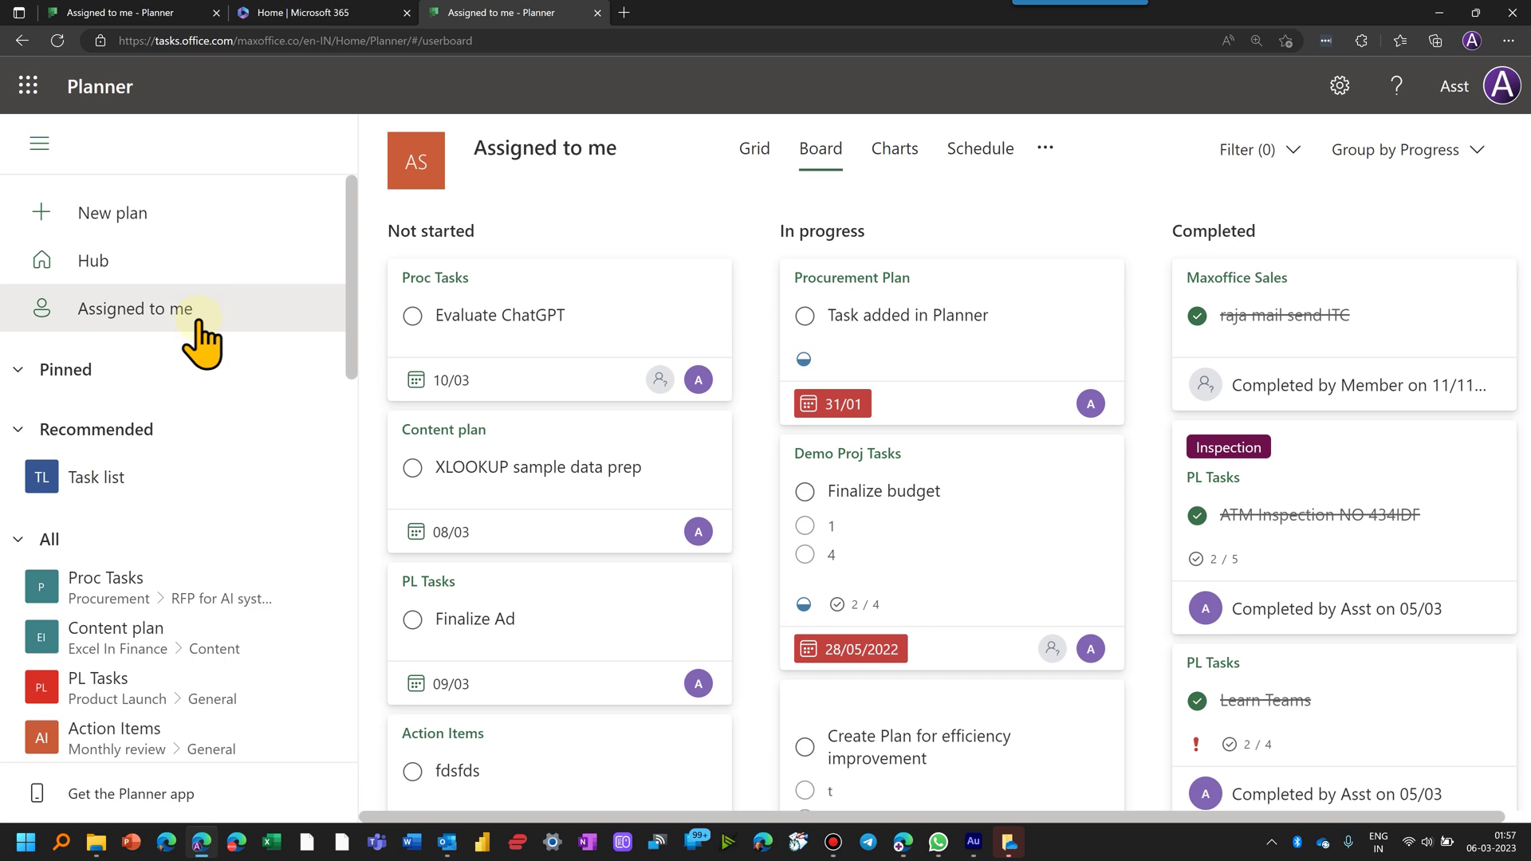
Filter Assigned to me to tasks due this week and open the Outlook calendar feed dialog.
left_click(1295, 156)
left_click(1083, 467)
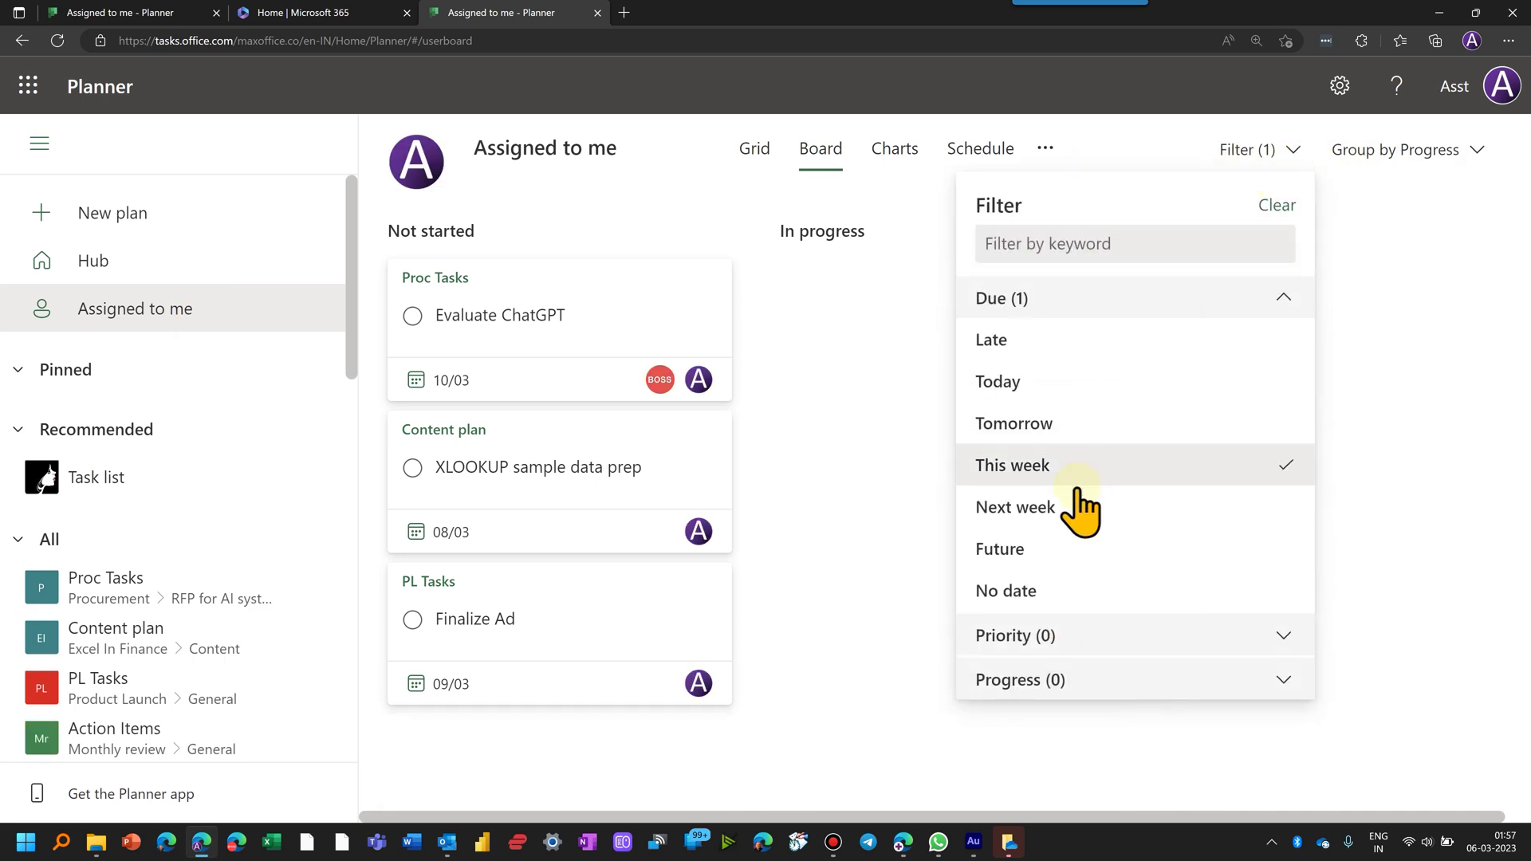
left_click(898, 485)
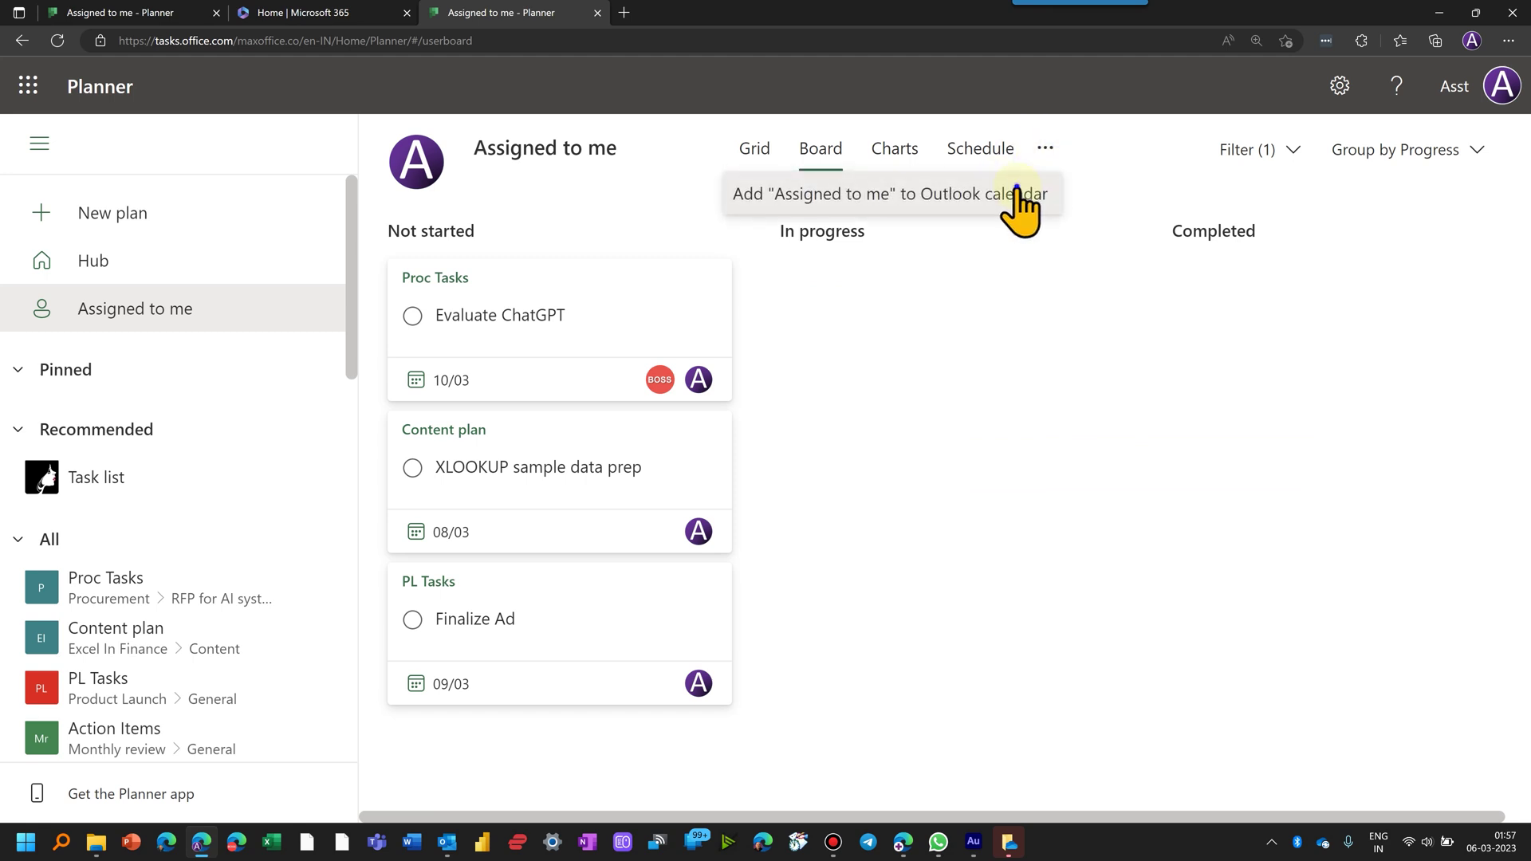
left_click(1021, 195)
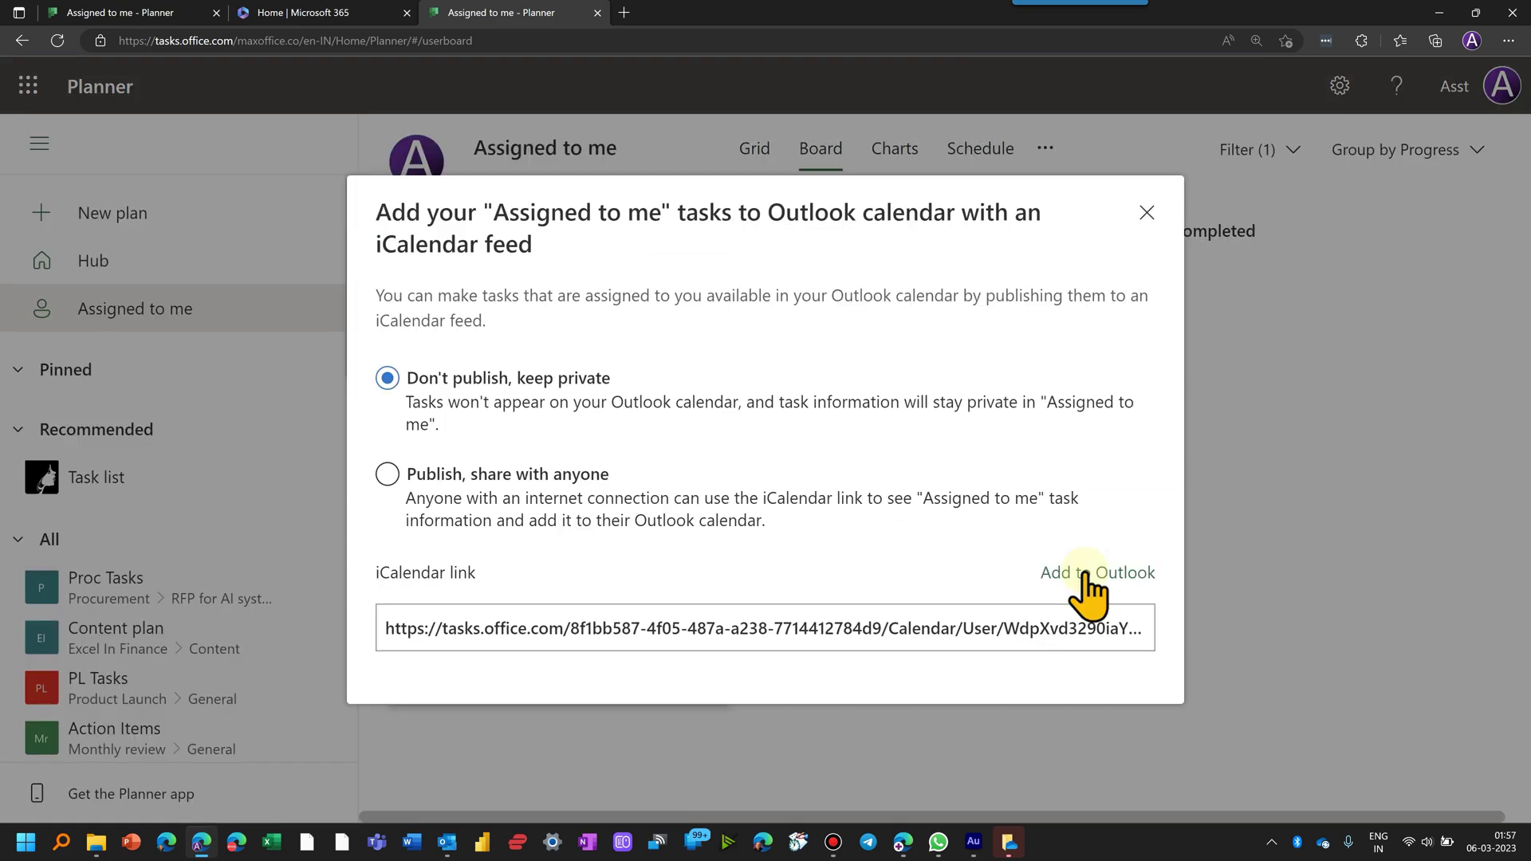
Add the Assigned to me iCalendar feed to the Outlook calendar.
left_click(1083, 571)
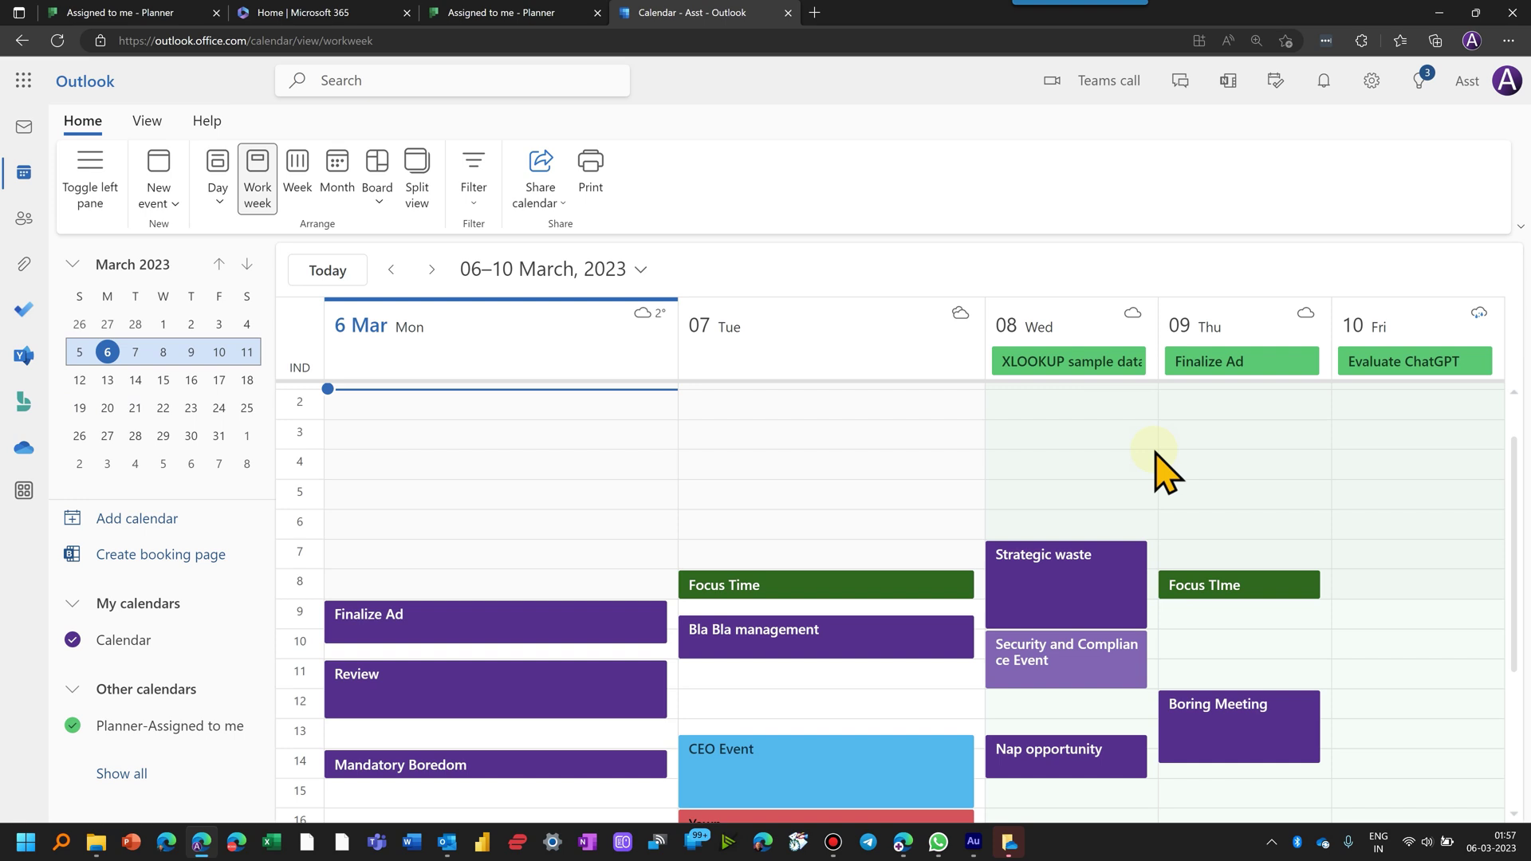
Duplicate the XLOOKUP sample data prep event and place it Tuesday 11:00–13:00.
right_click(1100, 374)
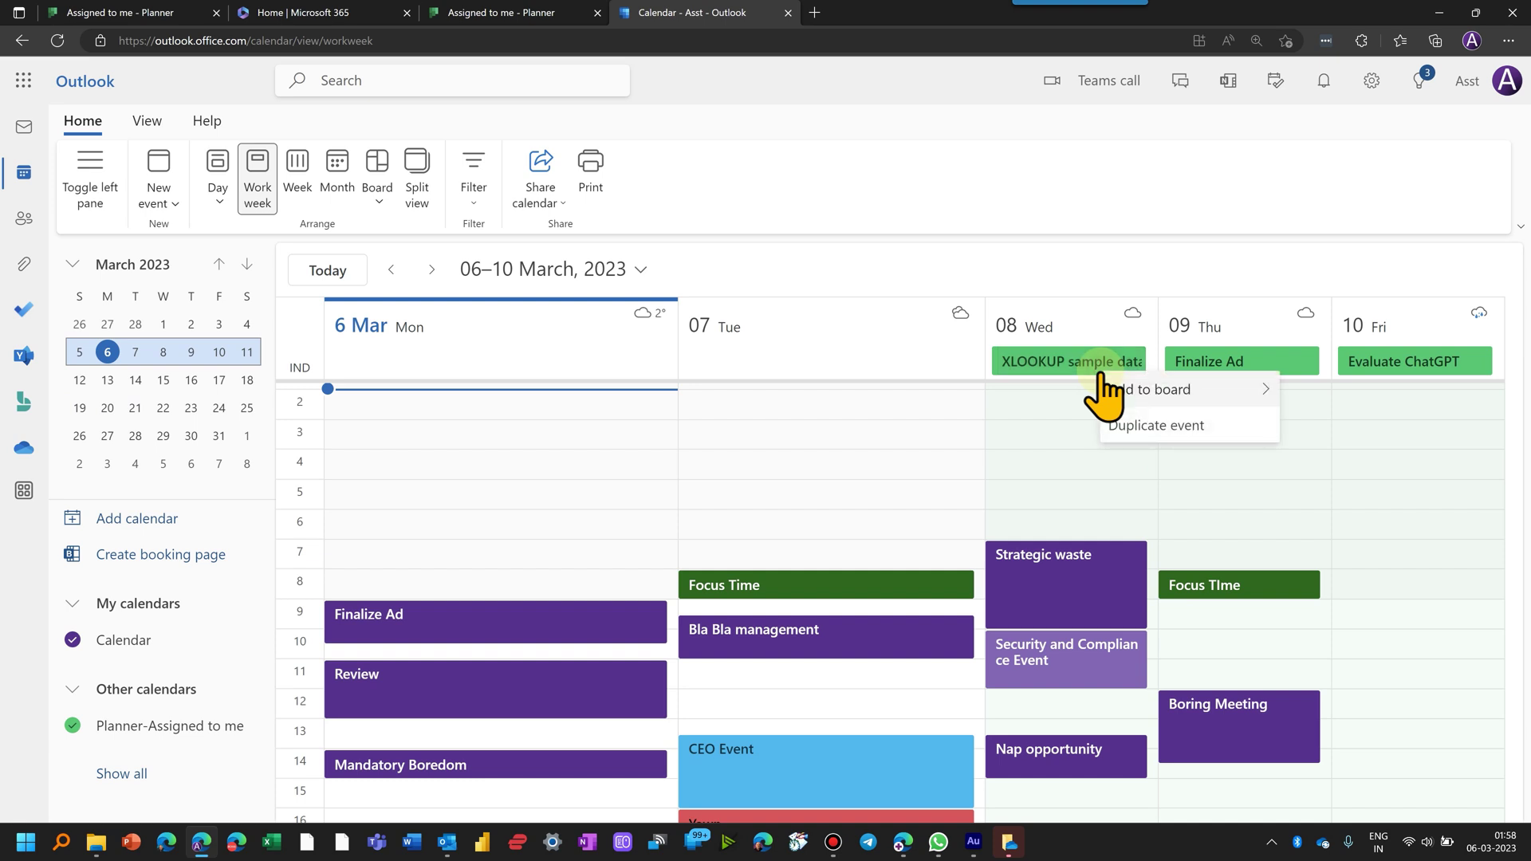
left_click(1143, 428)
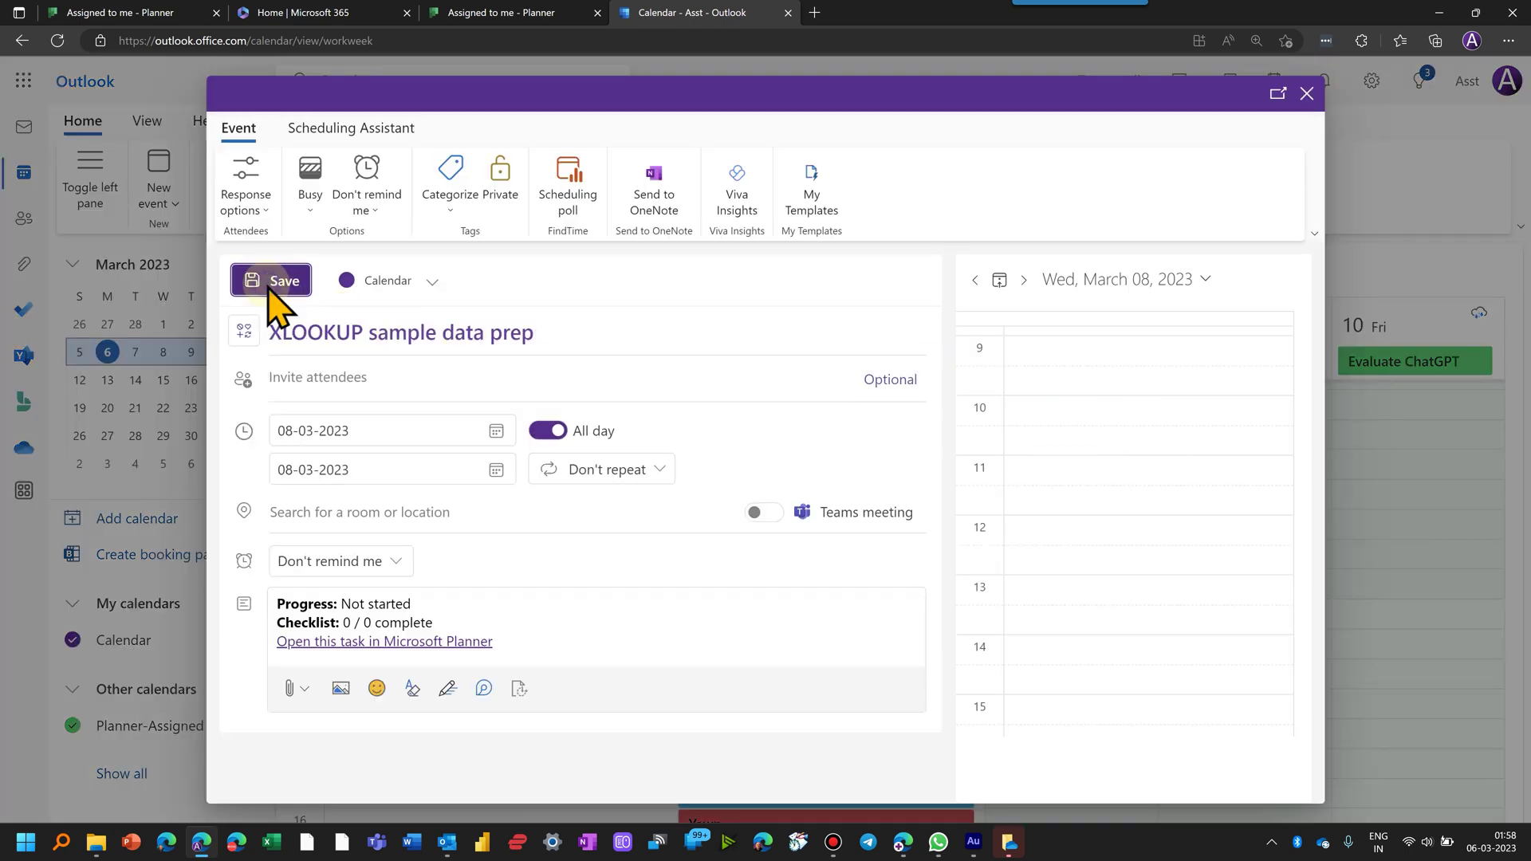
left_click(276, 288)
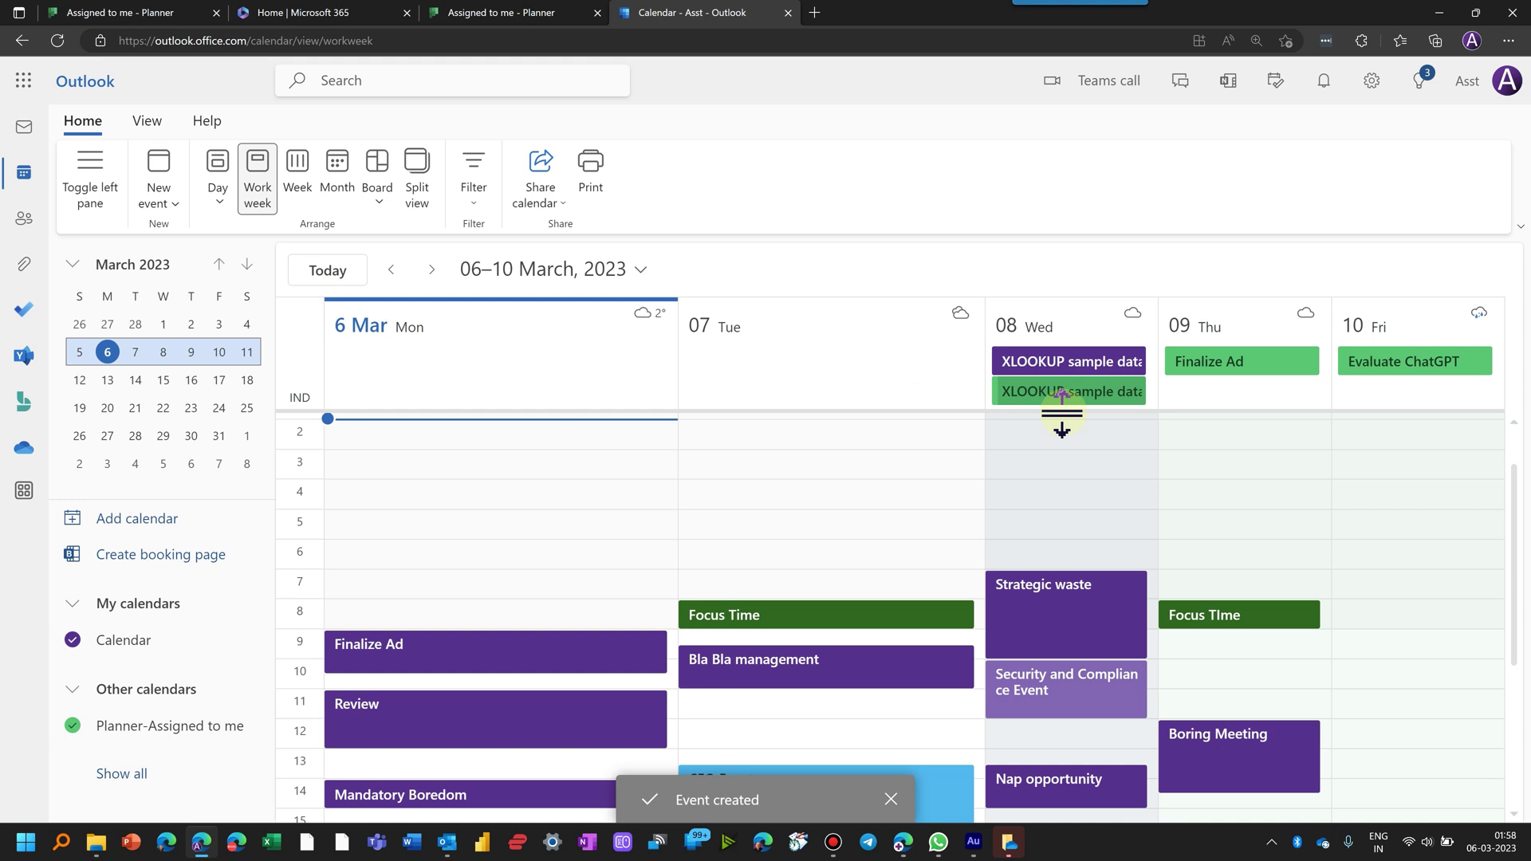
mouse_move(1059, 364)
left_mouse_down()
mouse_move(820, 545)
mouse_move(787, 716)
left_mouse_up()
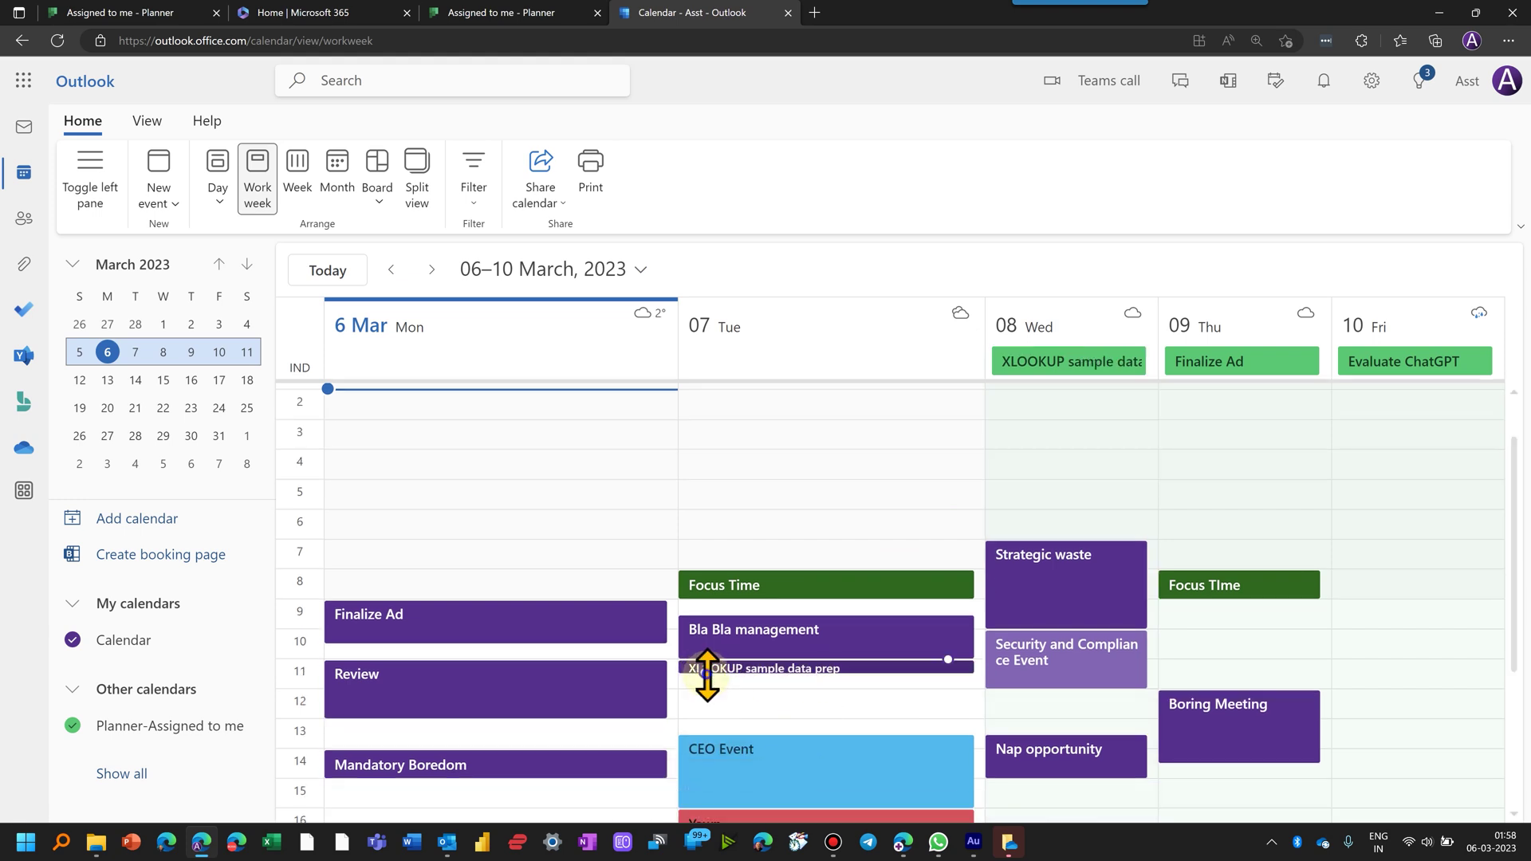
left_click_drag(702, 672, 710, 719)
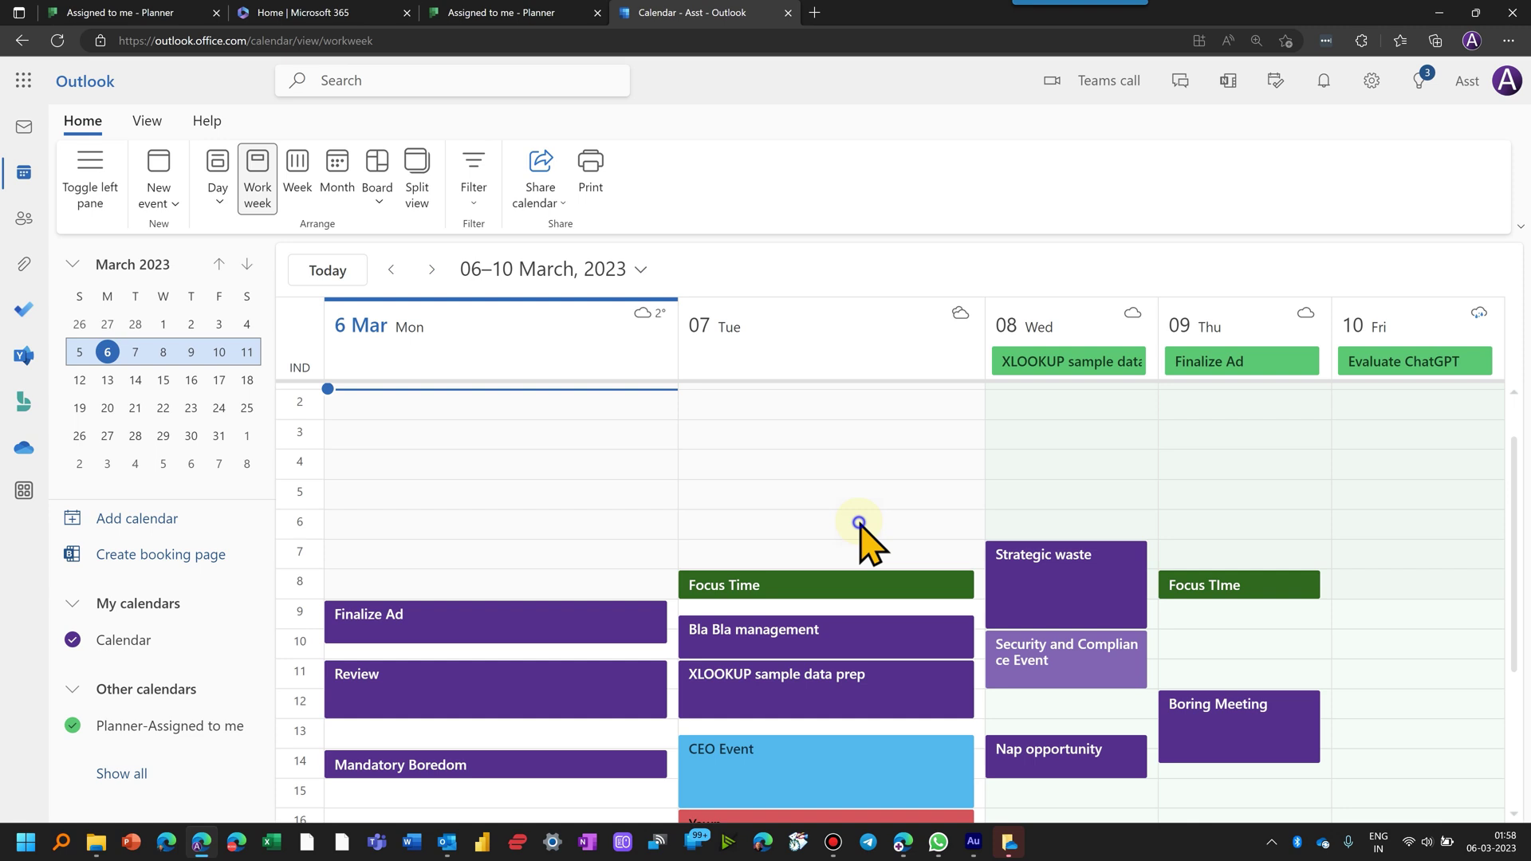
Open the Tuesday XLOOKUP block's linked Planner task and mark it completed.
left_click(850, 688)
double_click(849, 684)
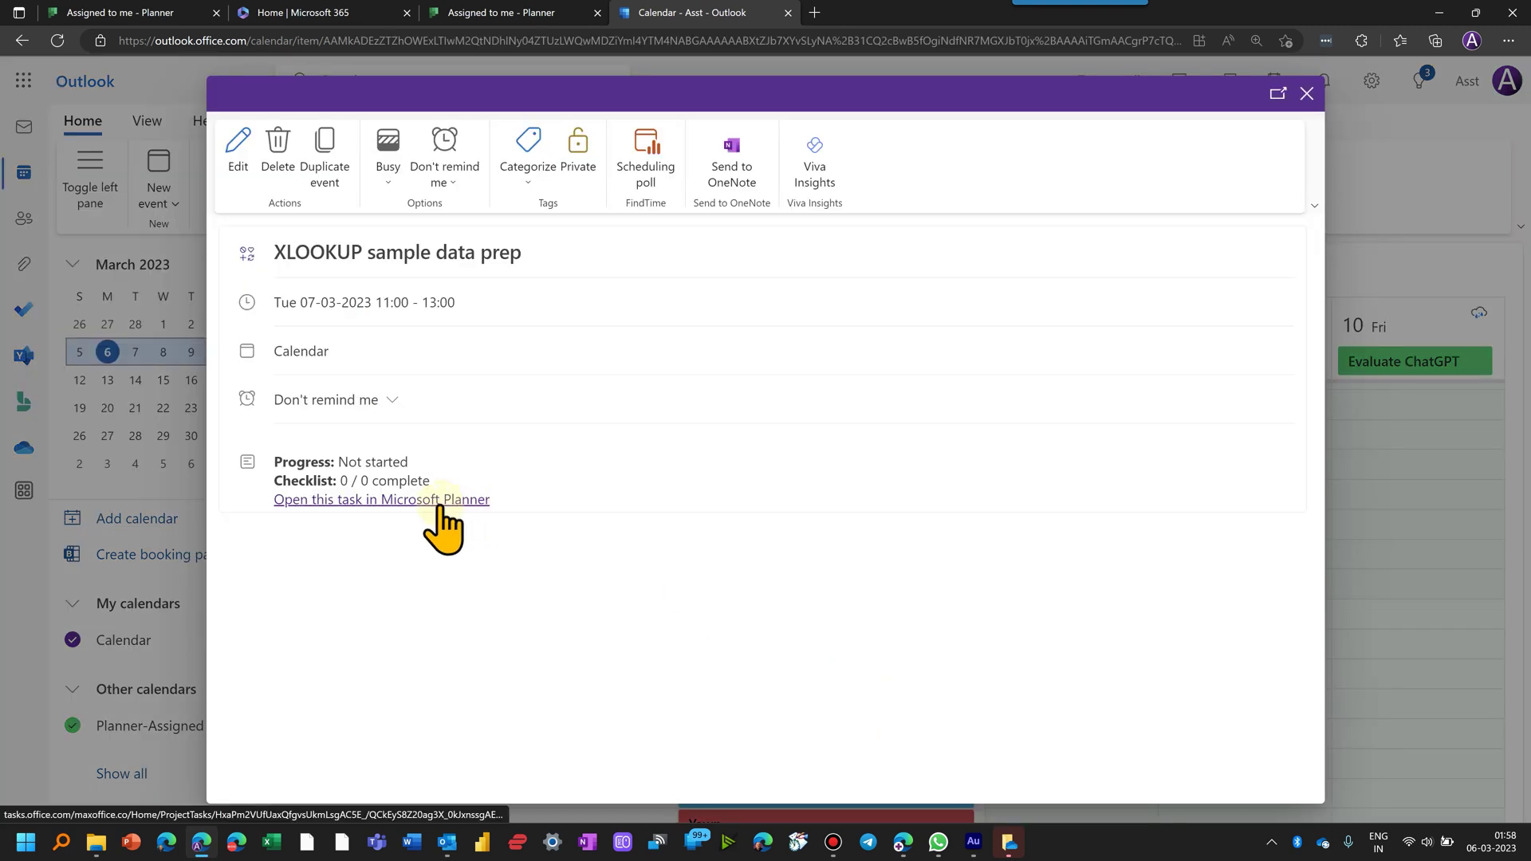
left_click(438, 507)
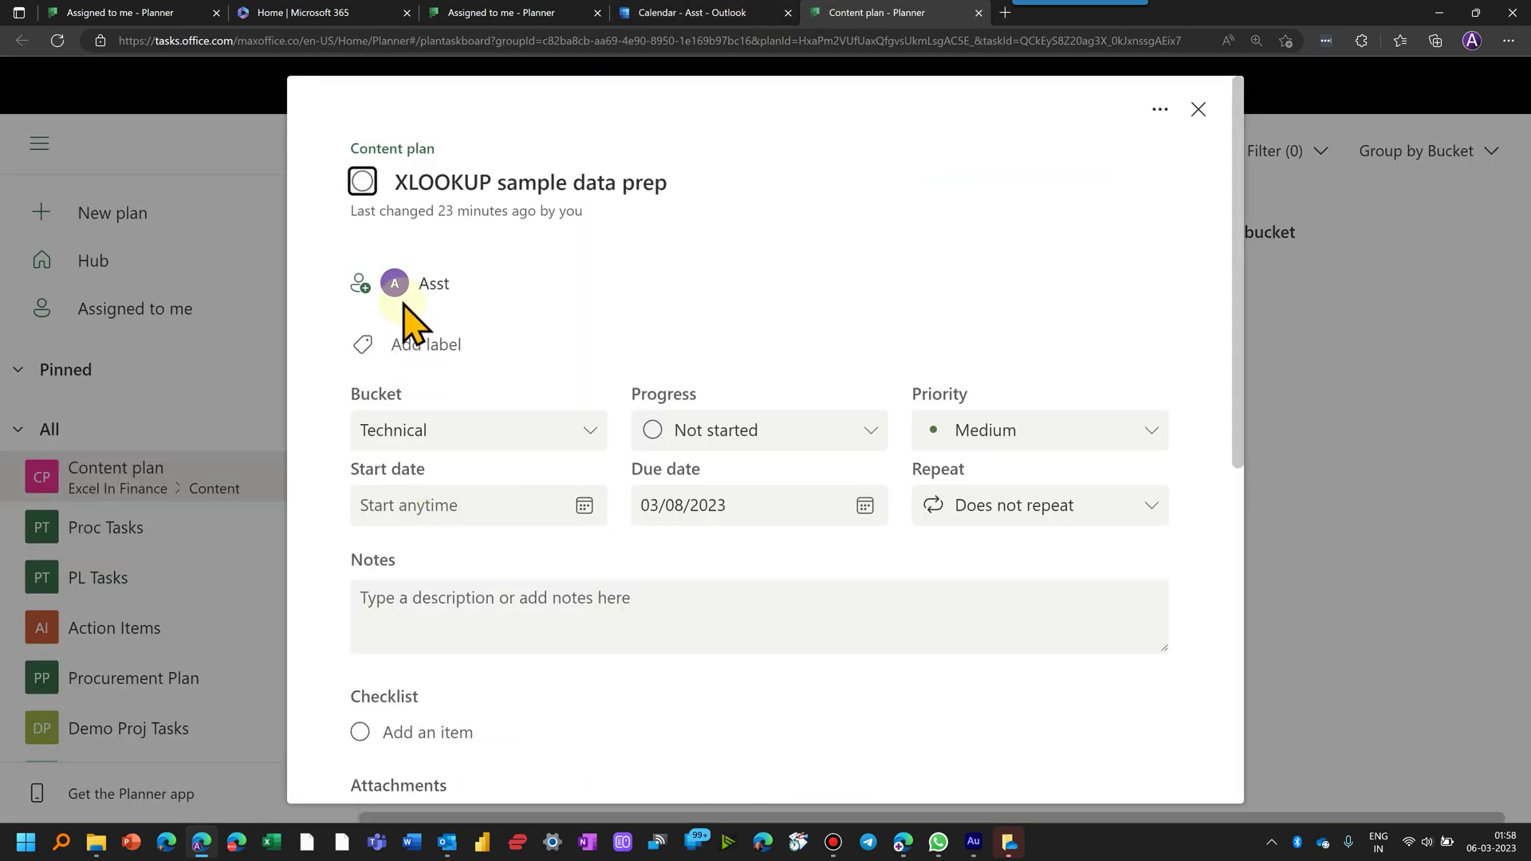
left_click(362, 182)
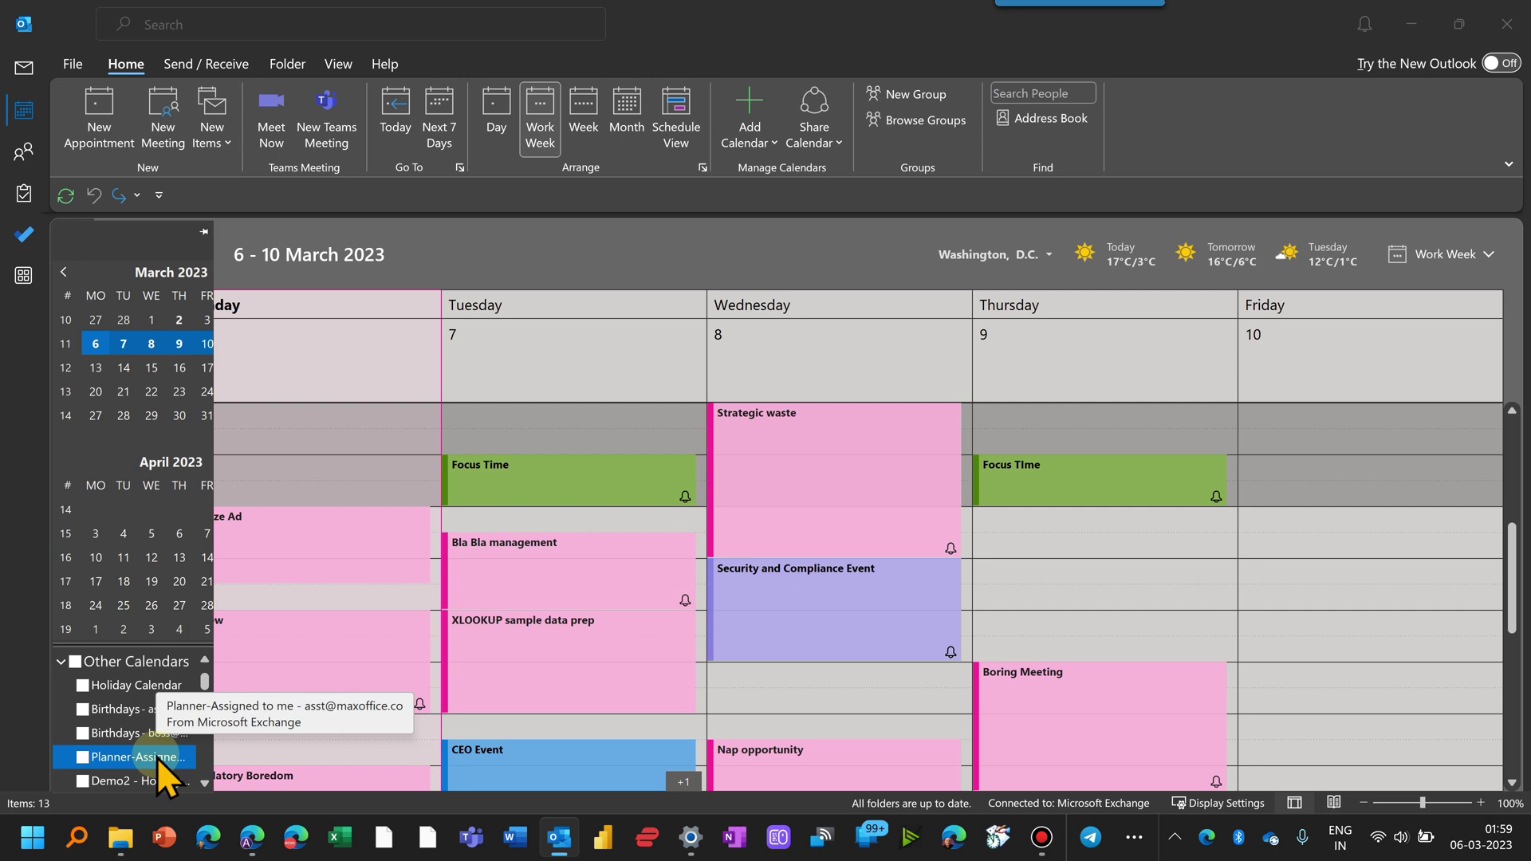
Turn on the Planner-Assigned to me calendar under Other Calendars.
left_click(156, 757)
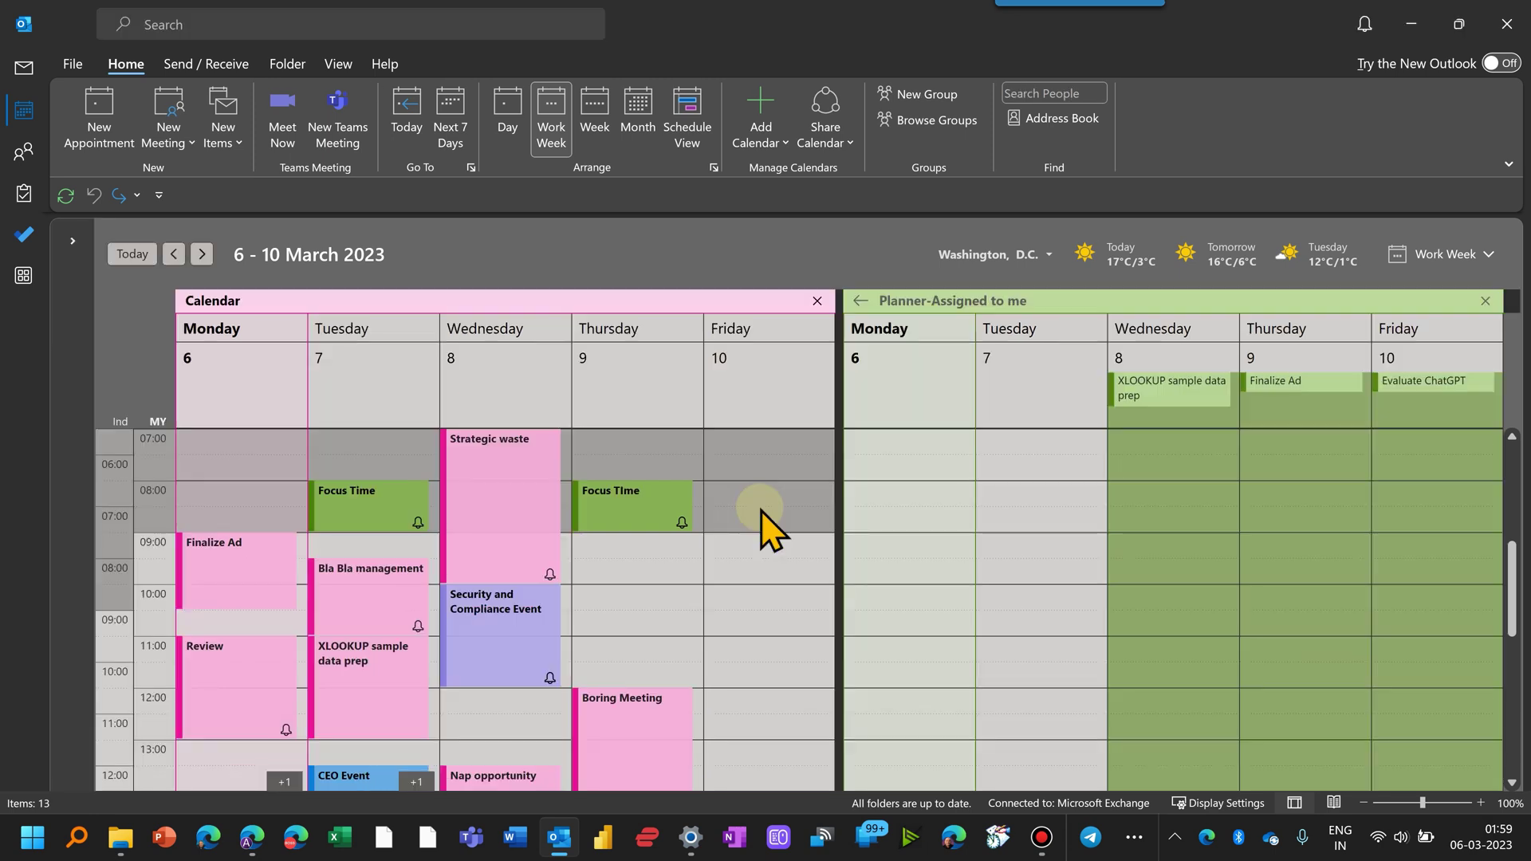
mouse_move(1170, 387)
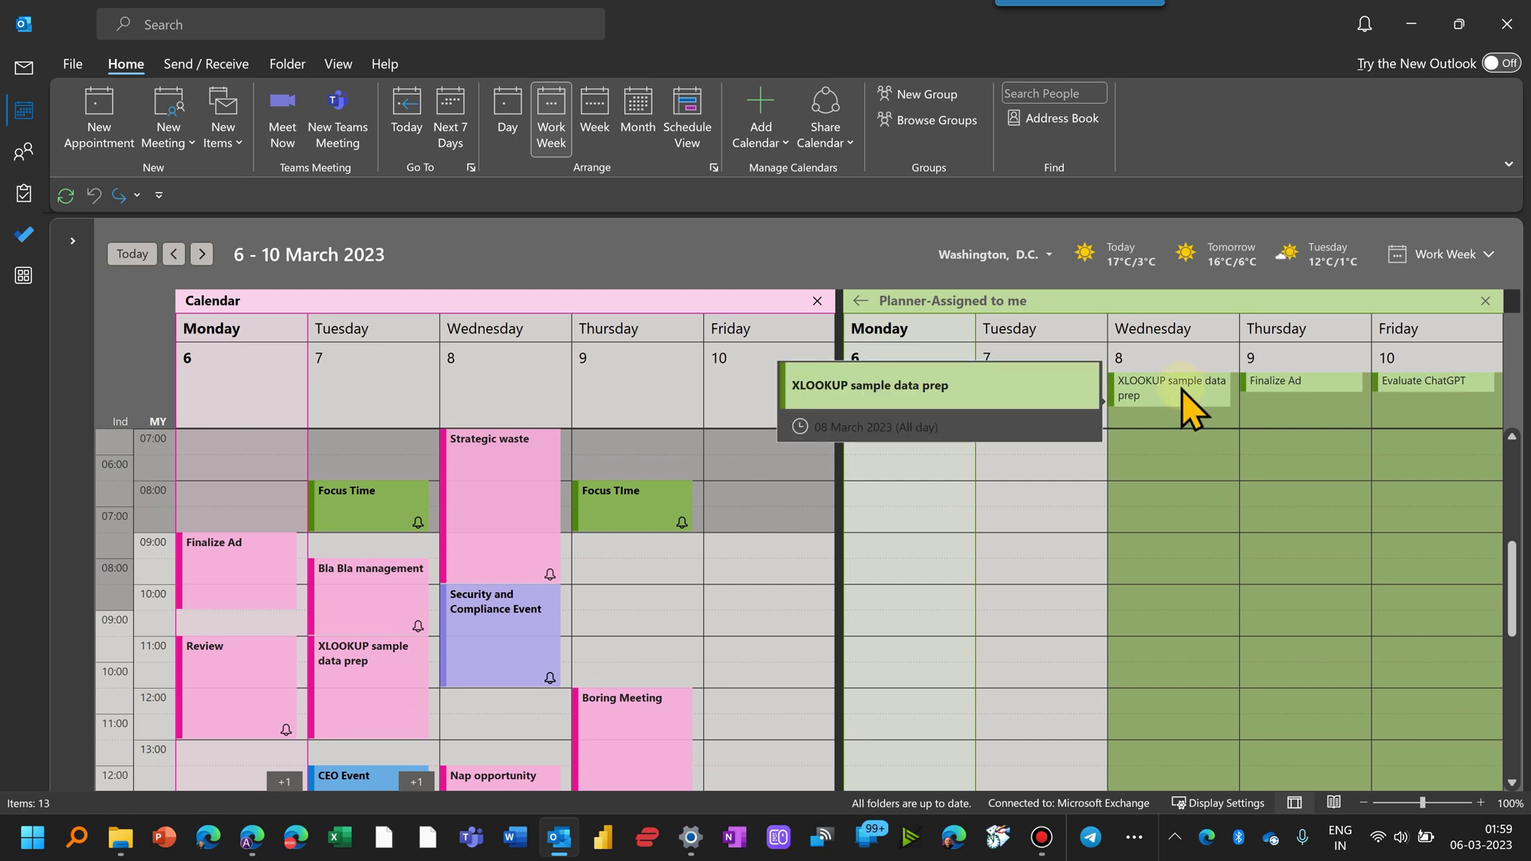
Ctrl-drag the XLOOKUP sample data prep task onto Monday morning in Calendar.
mouse_move(1180, 389)
left_mouse_down()
mouse_move(673, 603)
mouse_move(605, 564)
mouse_move(298, 620)
mouse_move(240, 496)
left_mouse_up()
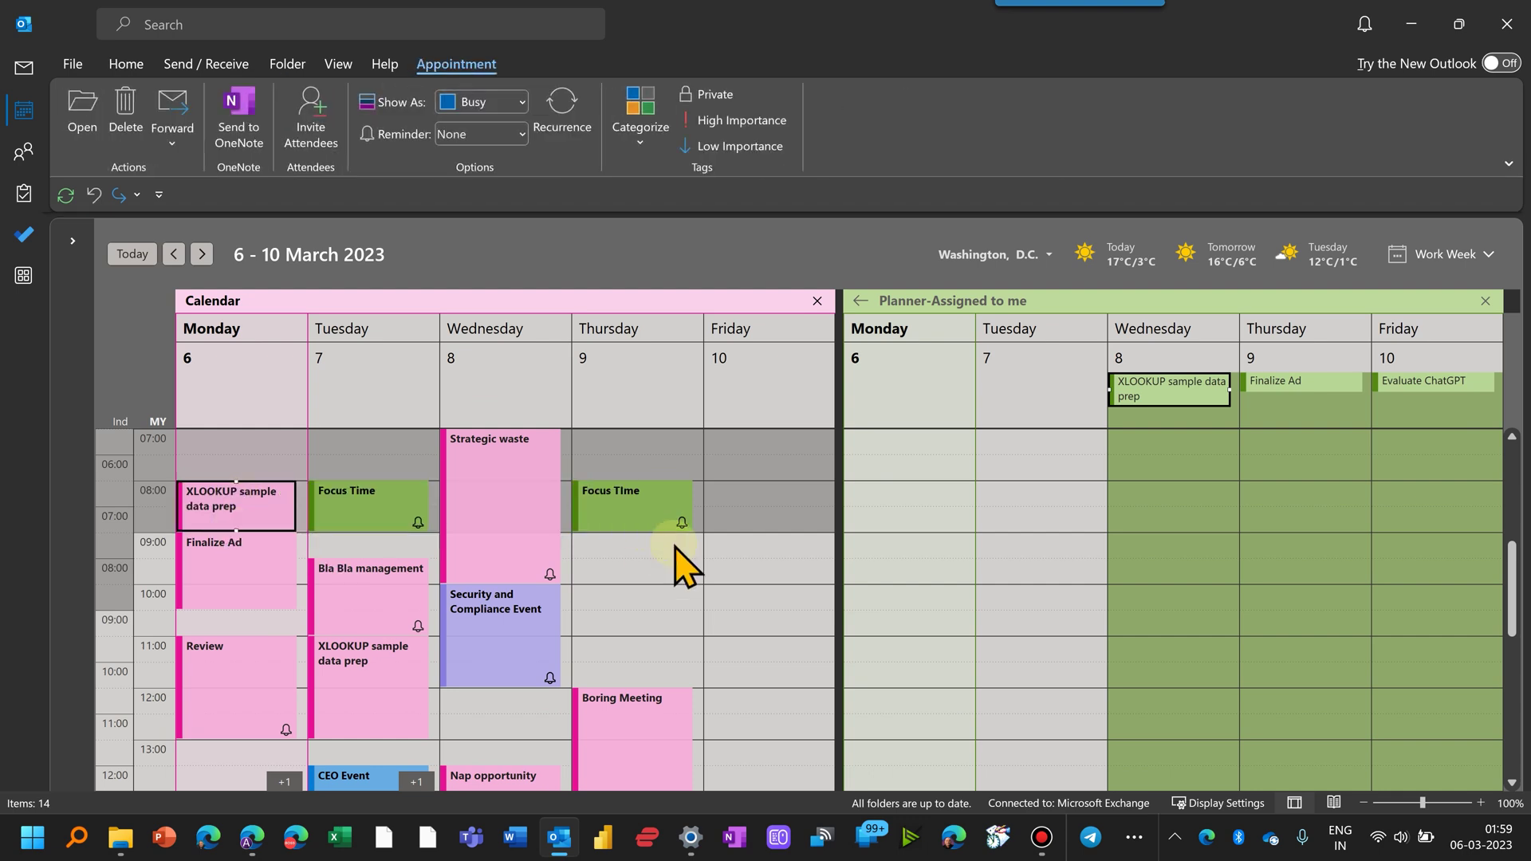
left_click(666, 658)
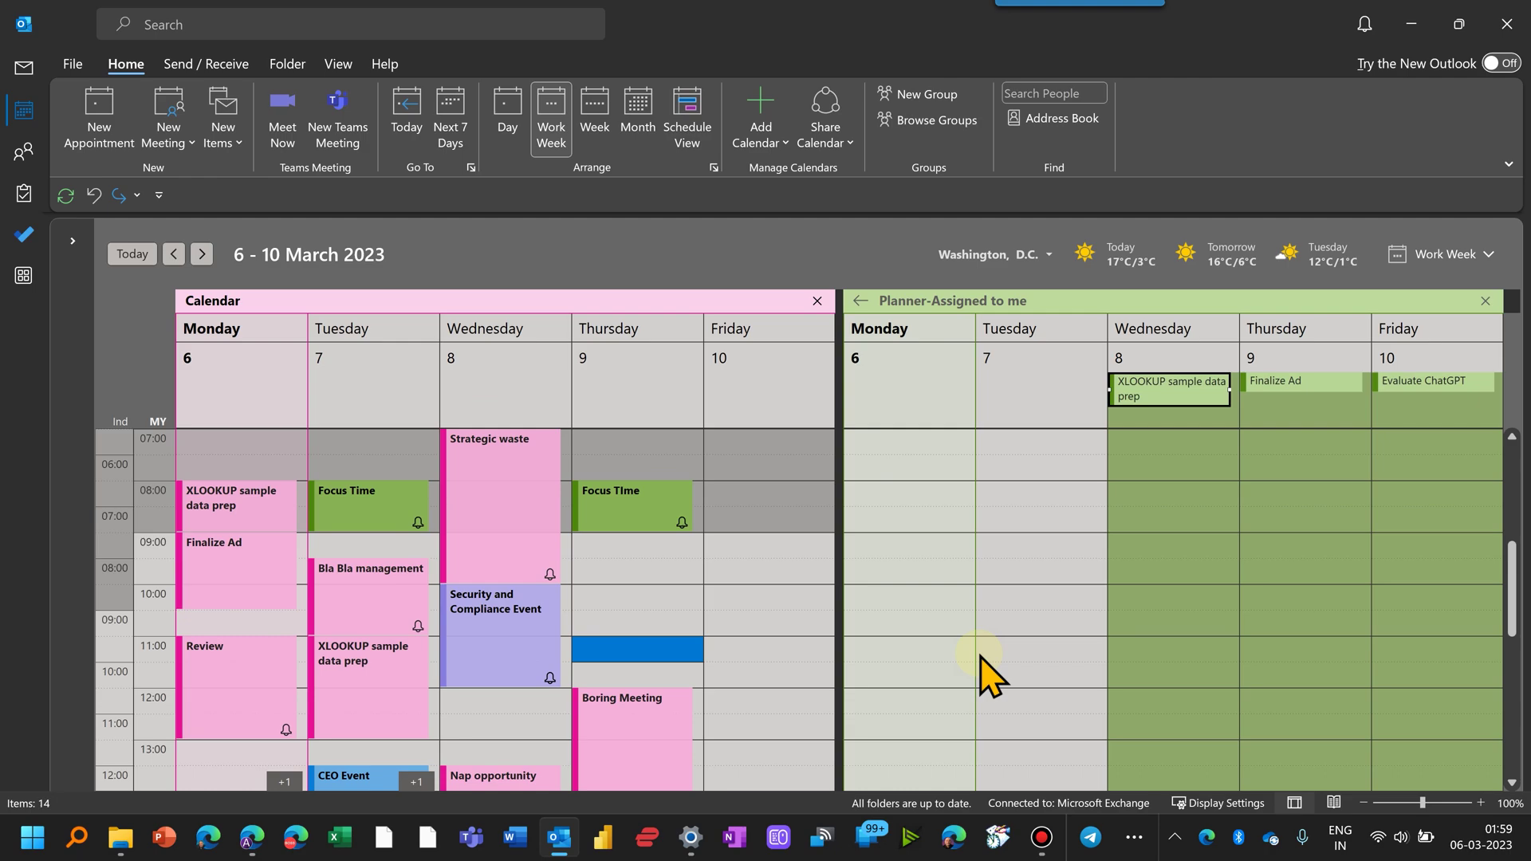